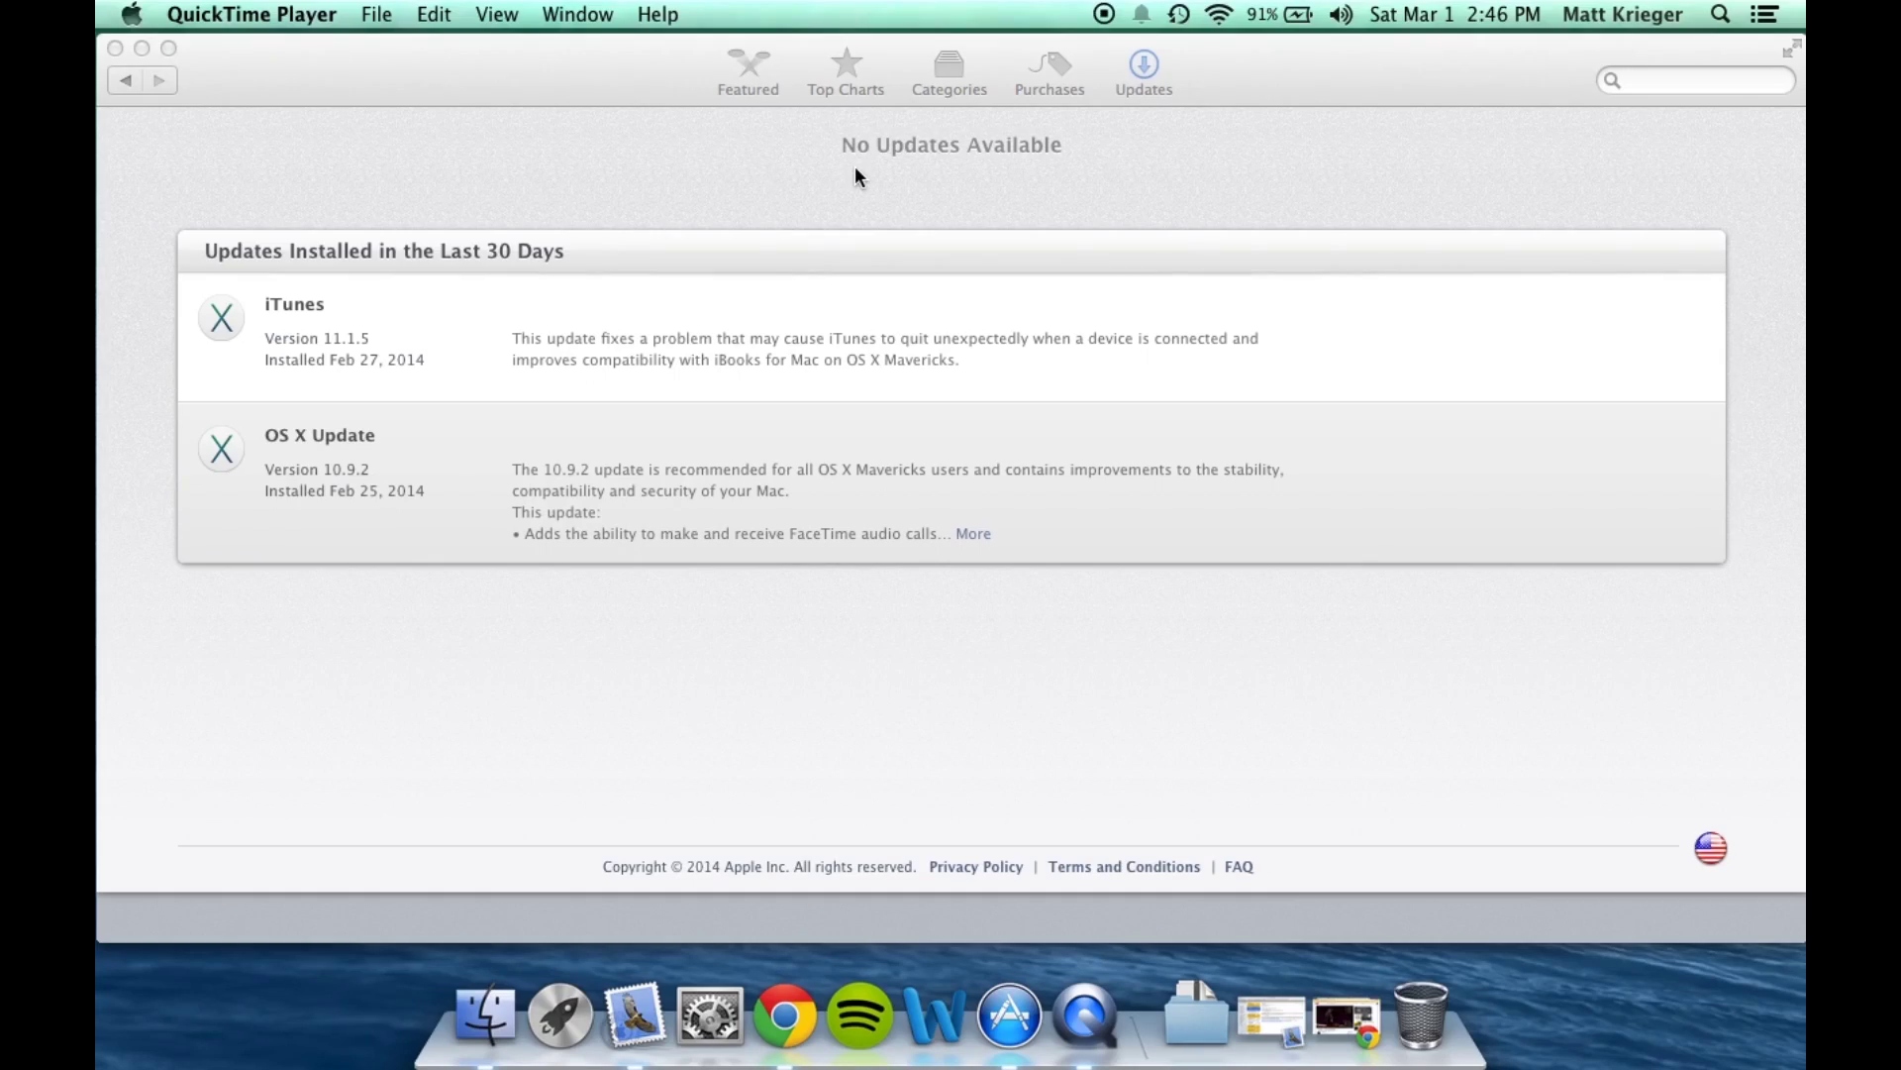
Close the App Store window
{"action": "left_click", "coordinate": [115, 47]}
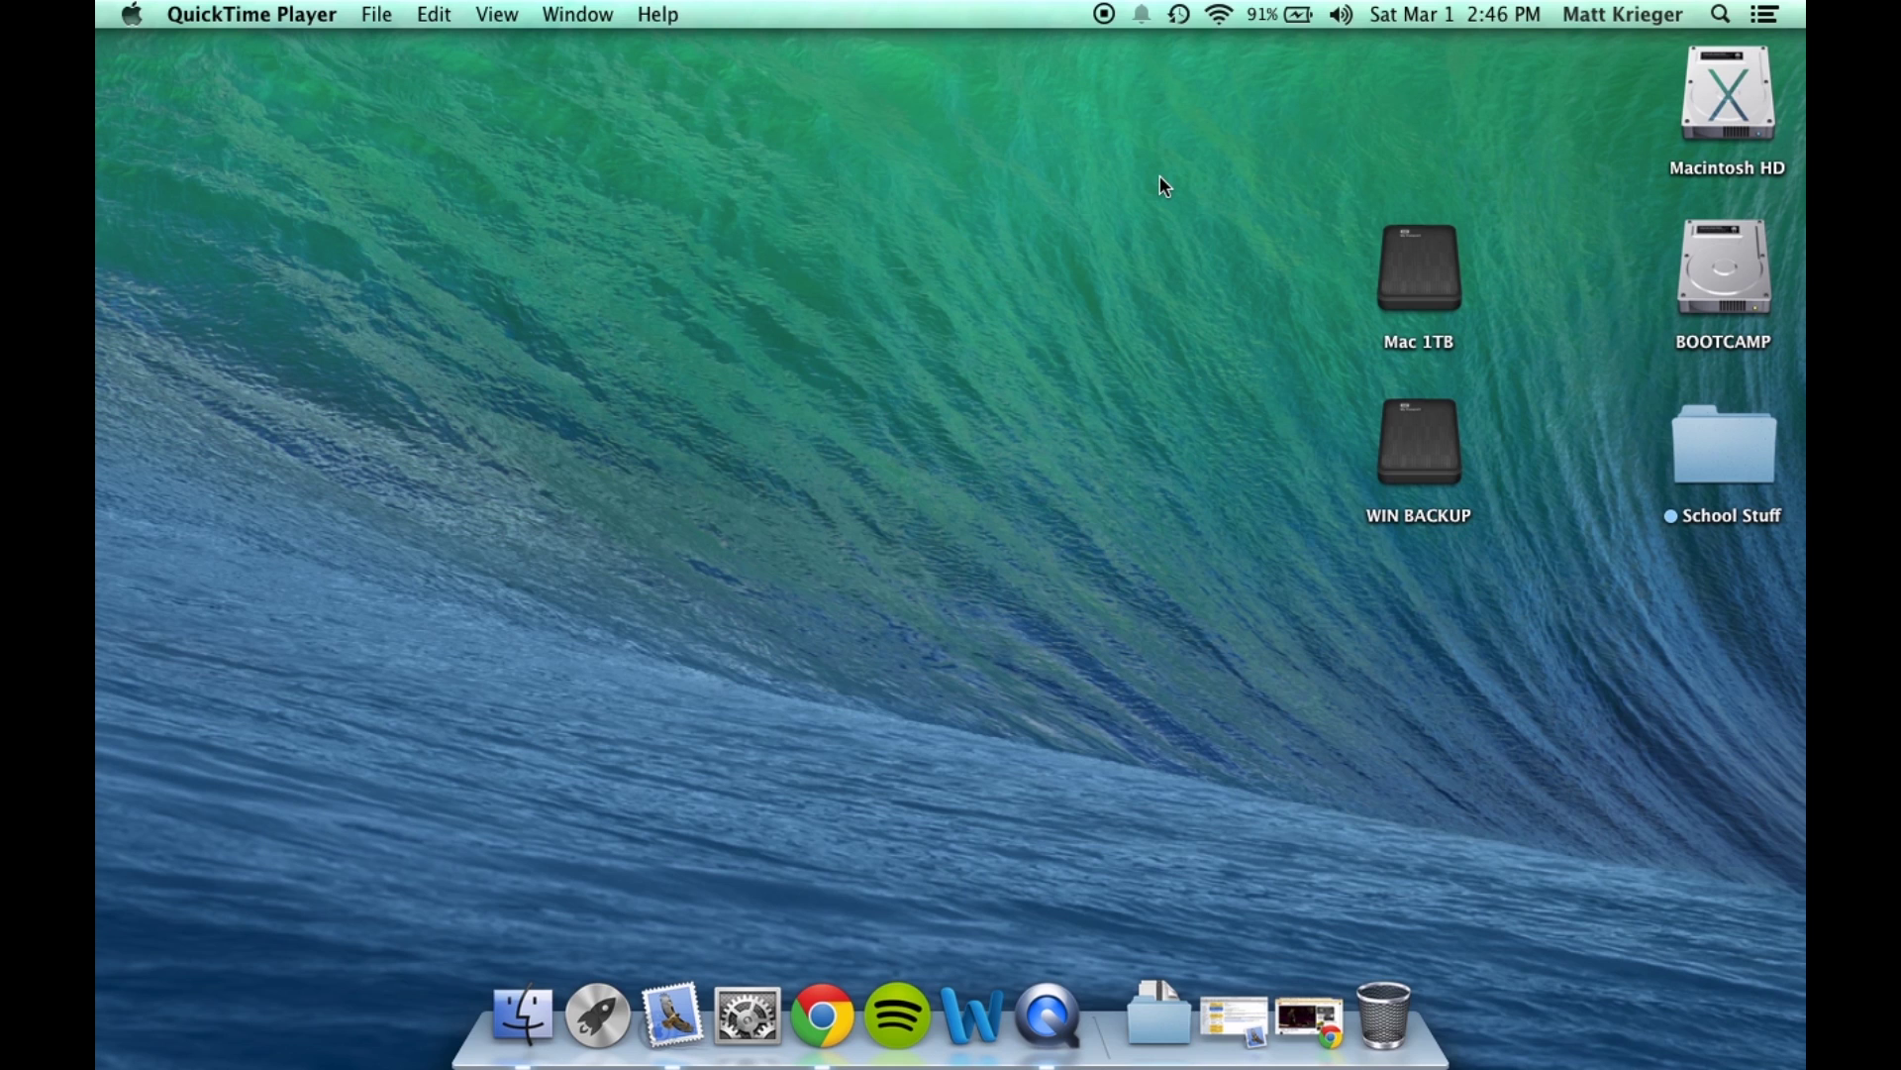
Move the Mac 1TB and WIN BACKUP drives below School Stuff on the desktop
{"action": "mouse_move", "coordinate": [1255, 196]}
{"action": "left_mouse_down"}
{"action": "mouse_move", "coordinate": [1492, 445]}
{"action": "mouse_move", "coordinate": [1746, 910]}
{"action": "left_mouse_up"}
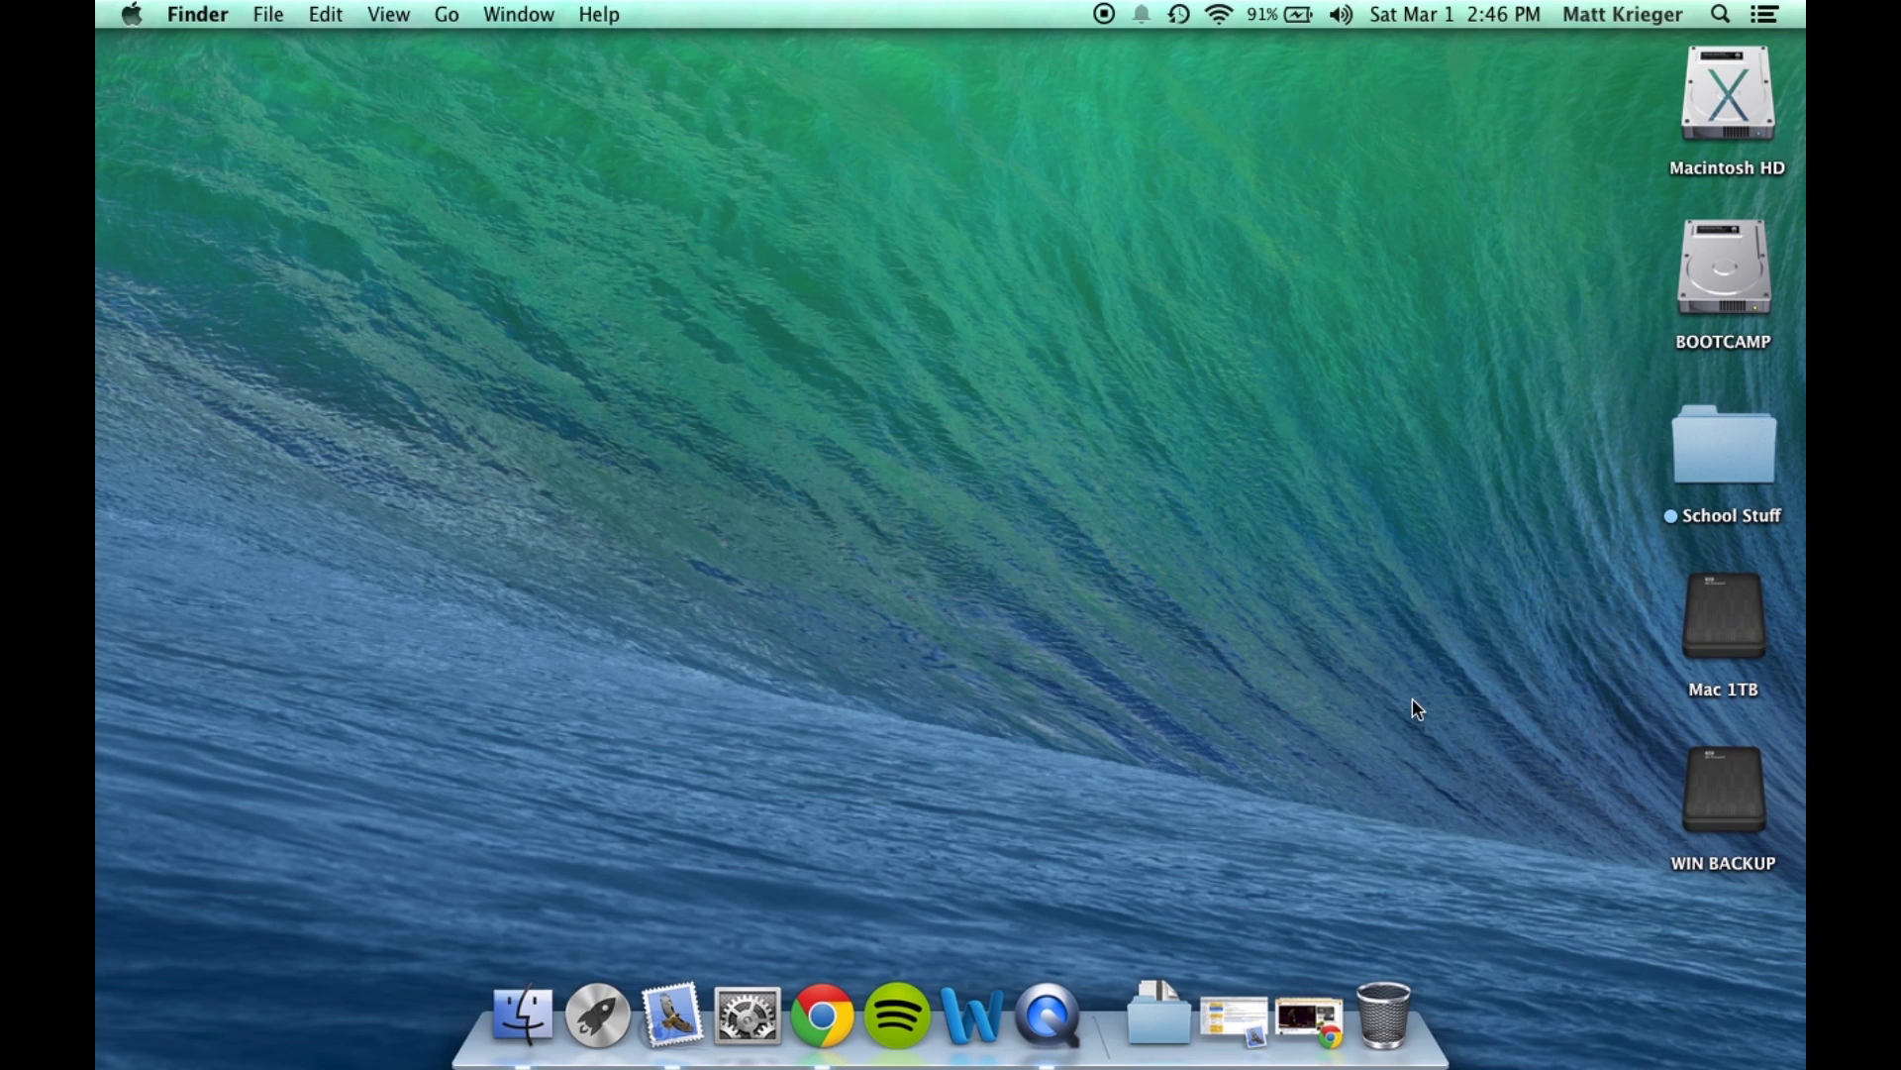
{"action": "left_click", "coordinate": [131, 14]}
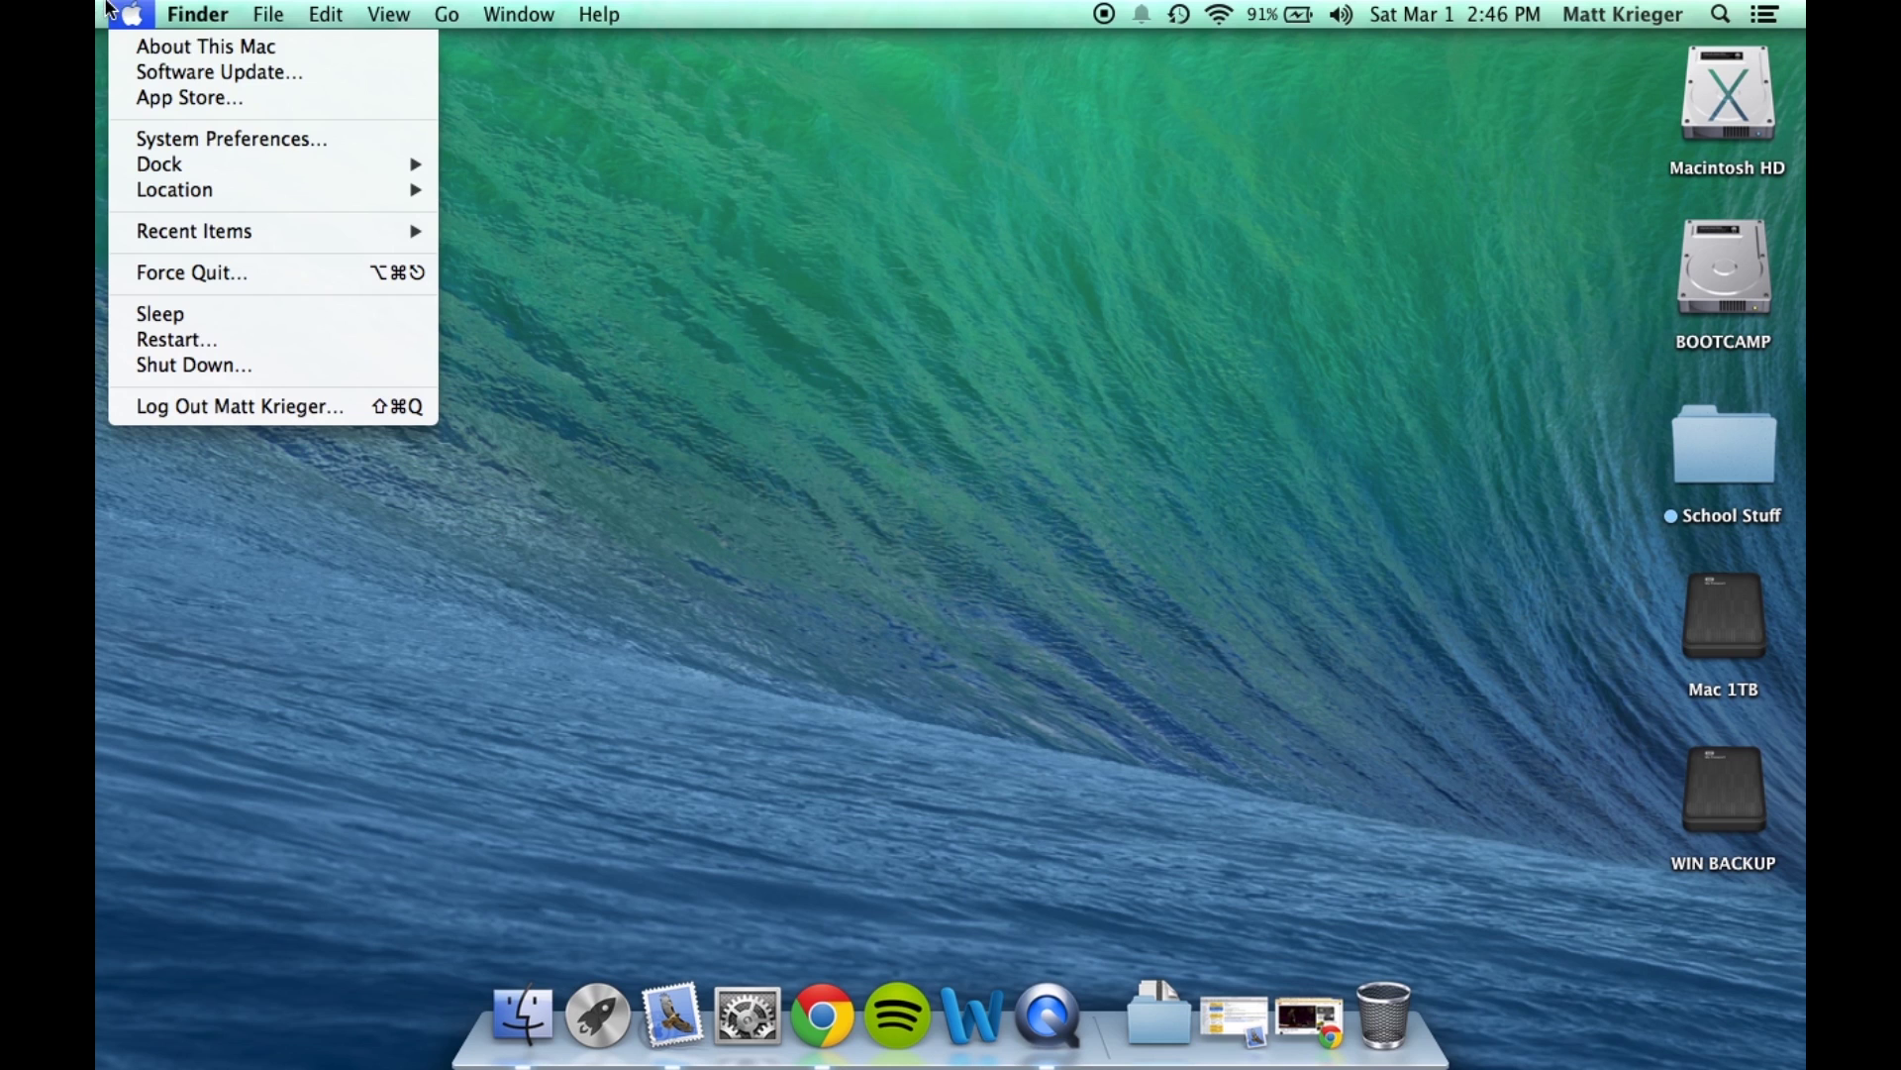
{"action": "left_click", "coordinate": [203, 46]}
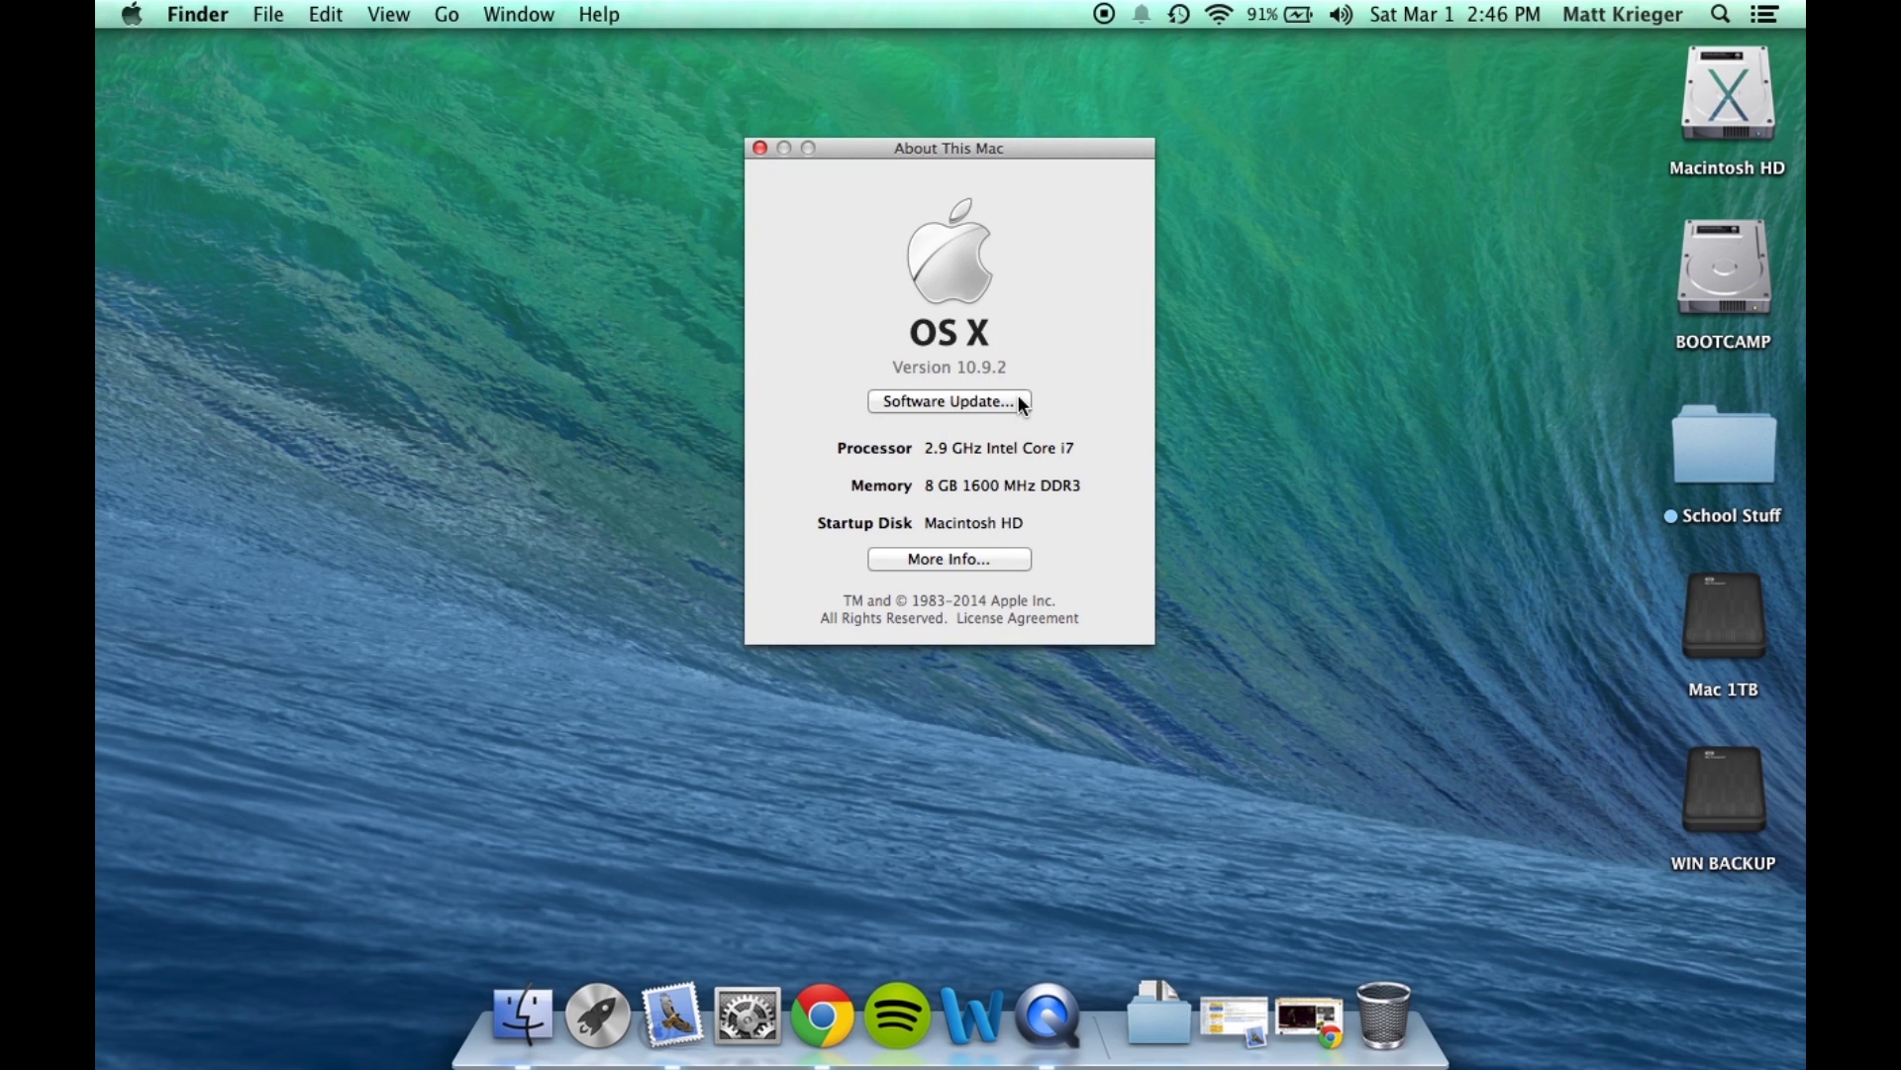
{"action": "left_click", "coordinate": [761, 149]}
{"action": "left_click", "coordinate": [131, 14]}
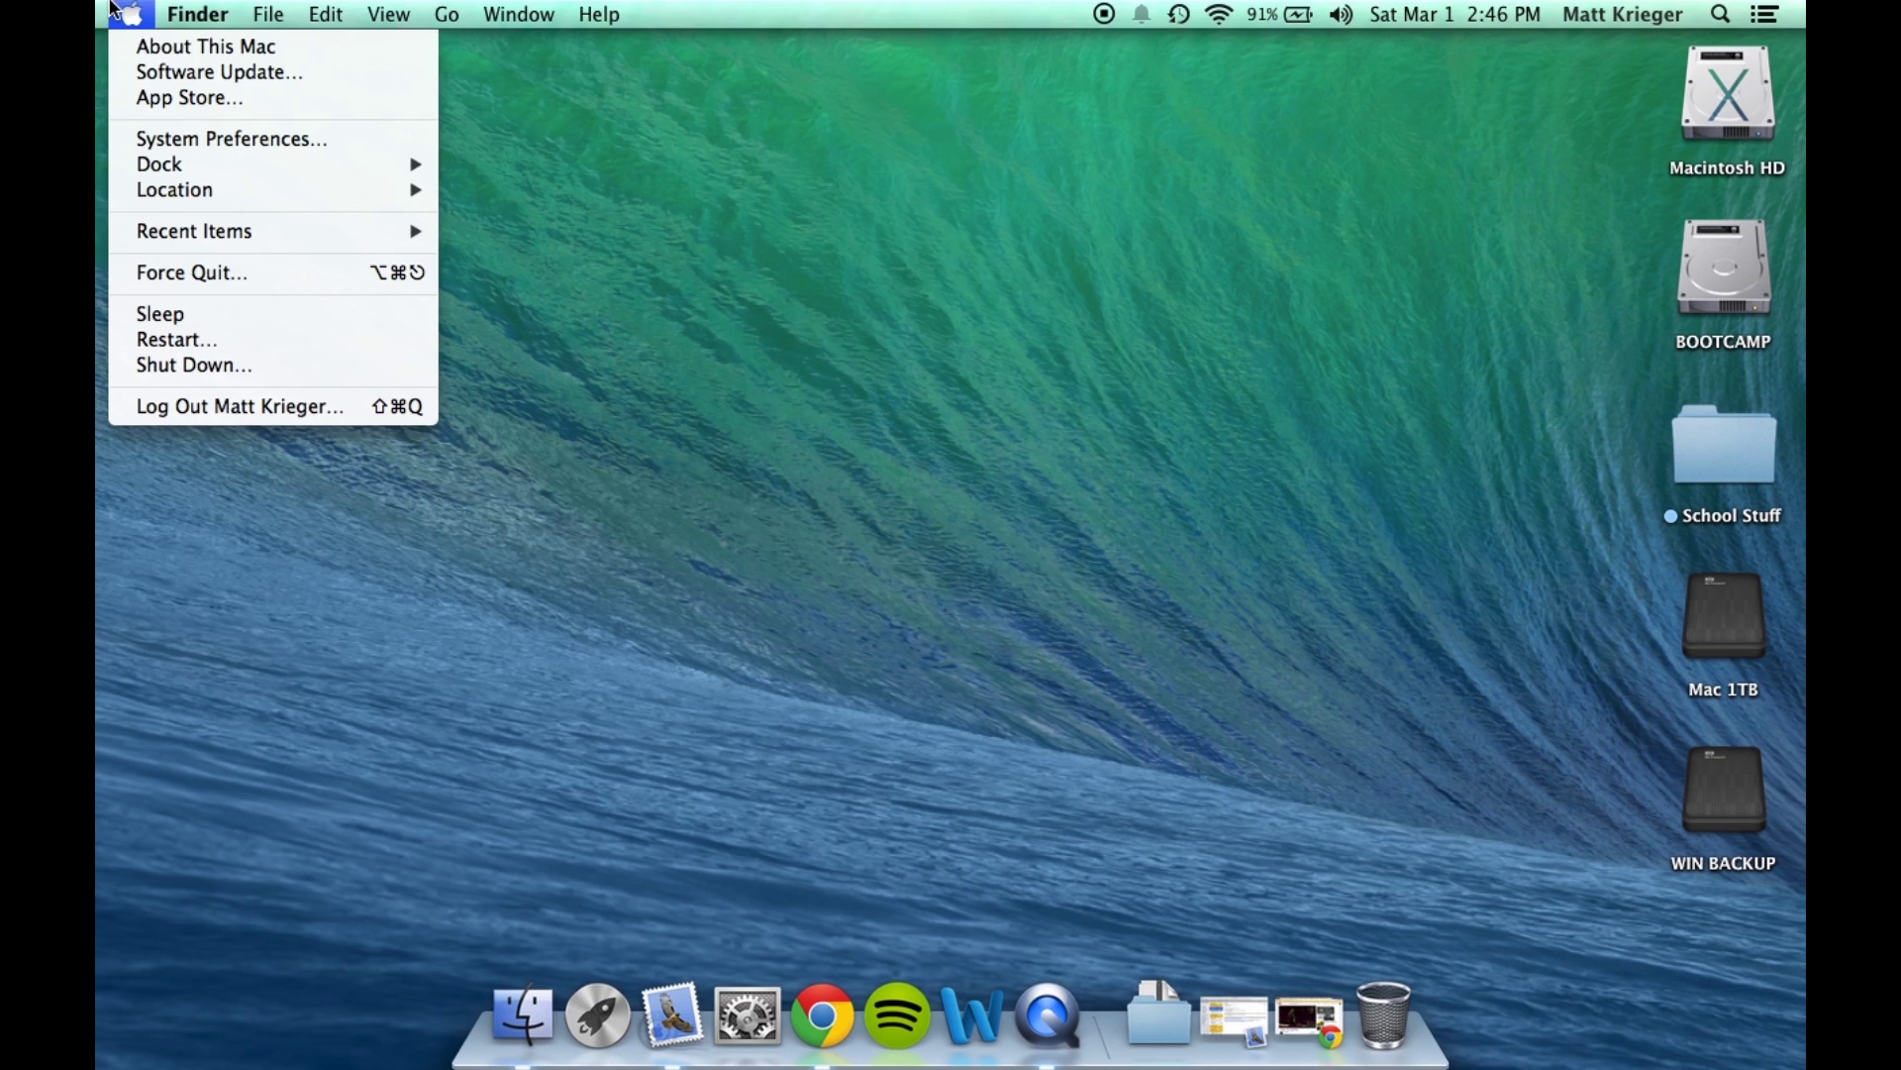
Open Software Update from the Apple menu to show the App Store Updates page
{"action": "left_click", "coordinate": [153, 75]}
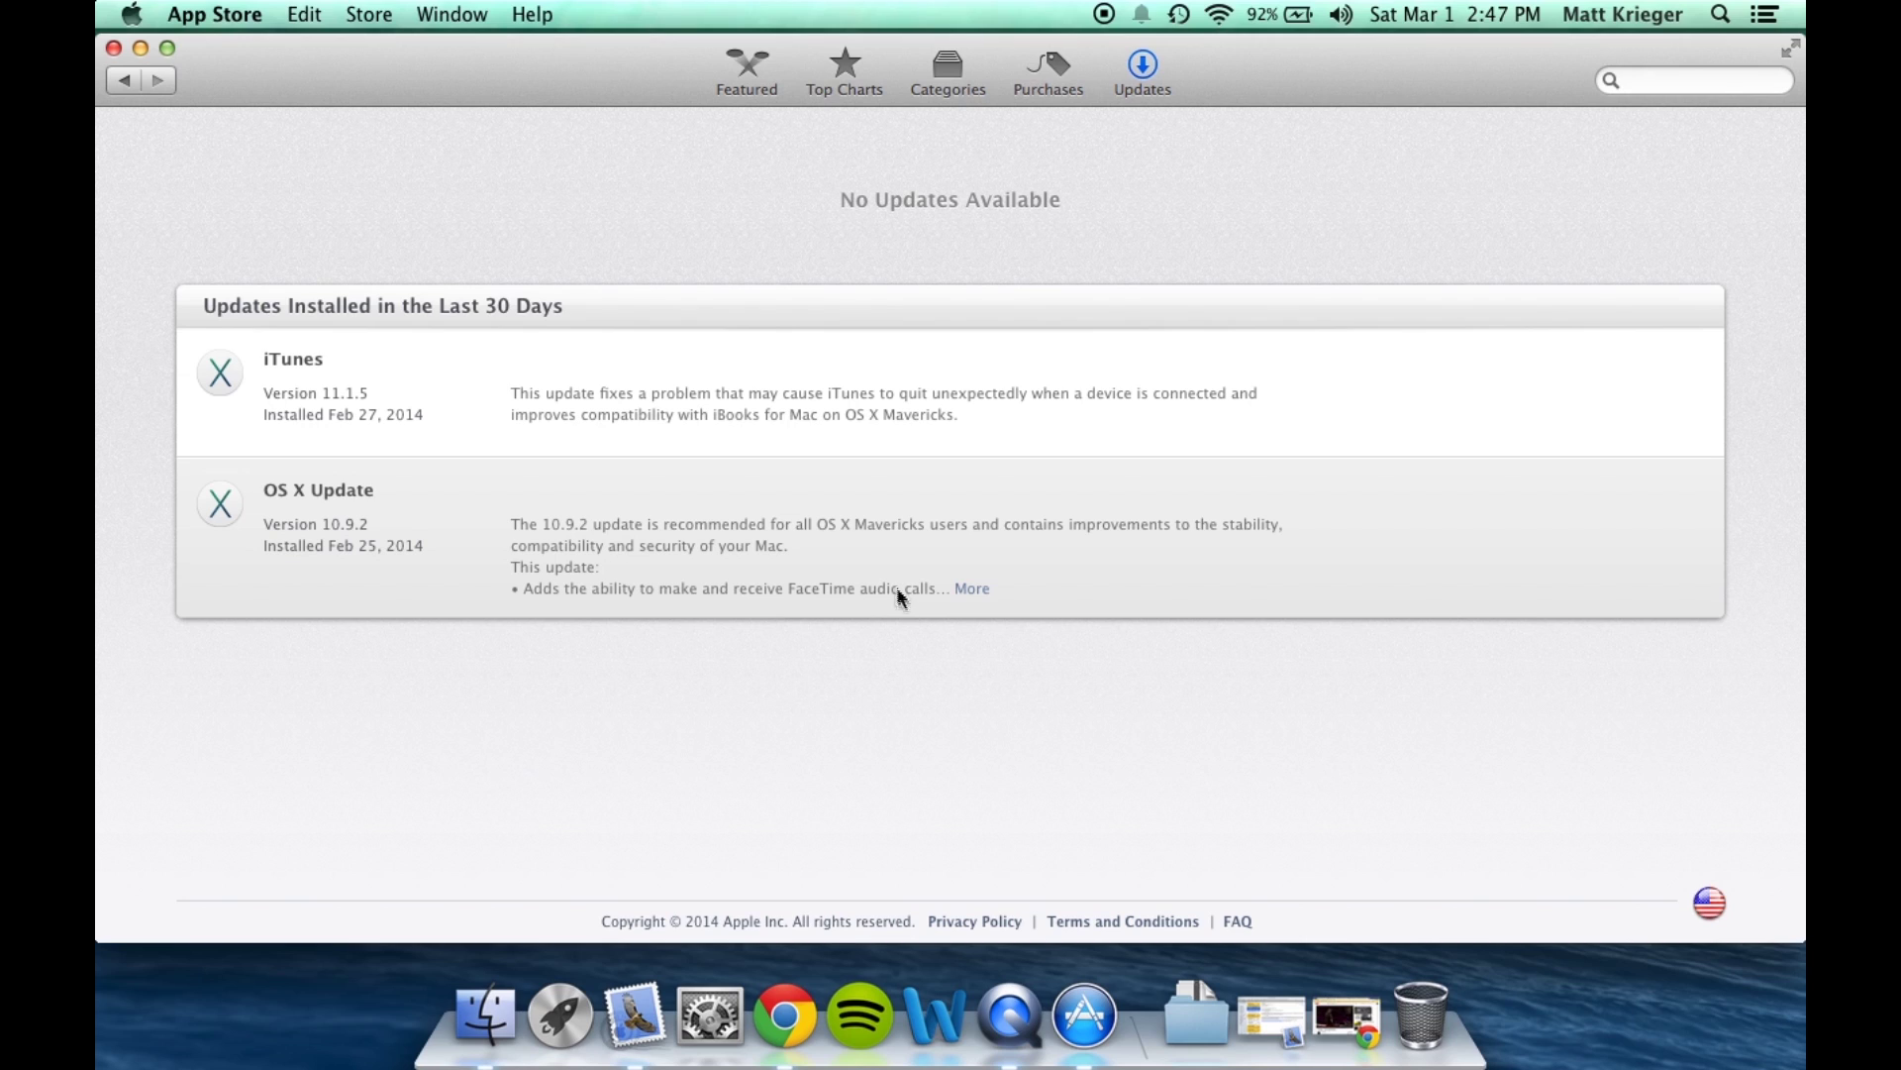
Expand the full release notes for the OS X 10.9.2 update
{"action": "left_click", "coordinate": [971, 588]}
{"action": "scroll", "coordinate": [942, 472], "scroll_direction": "down", "scroll_amount": 2}
Quit the App Store, revealing the desktop with its drives and School Stuff folder
{"action": "left_click", "coordinate": [114, 47]}
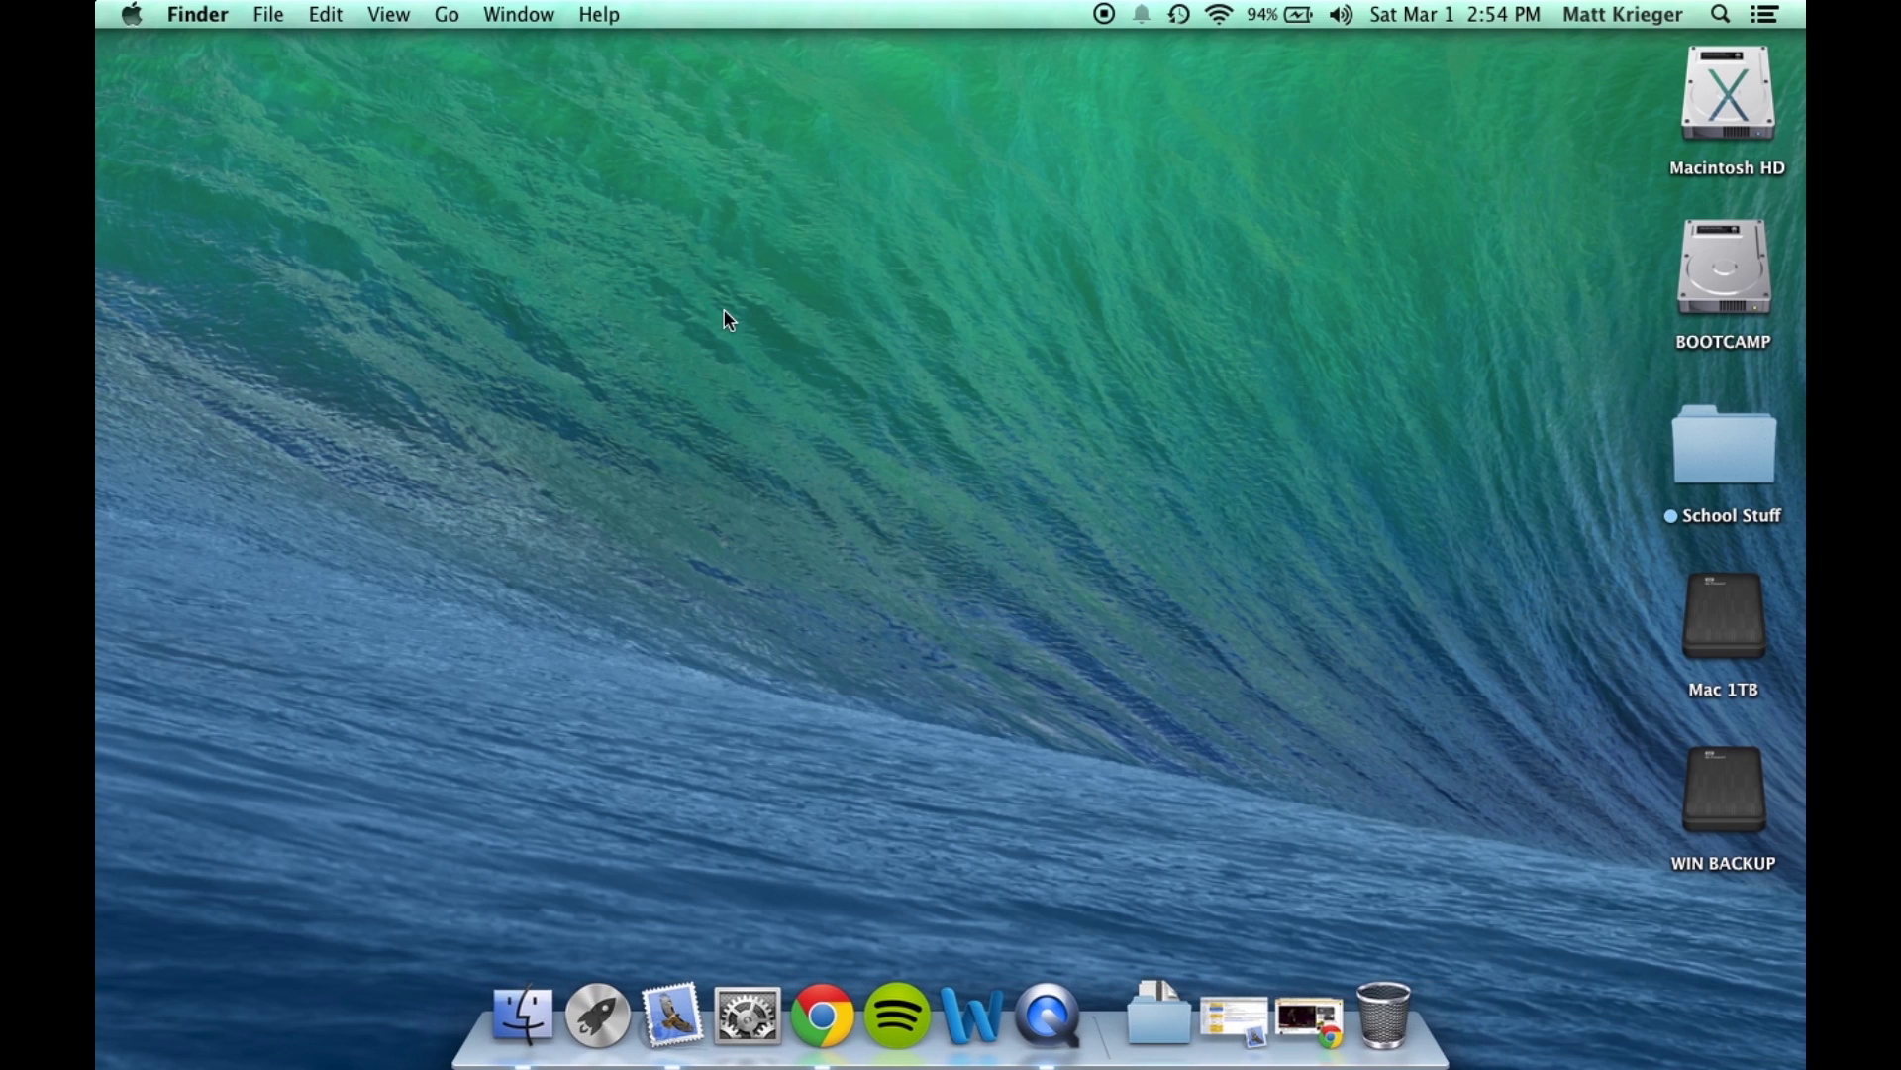